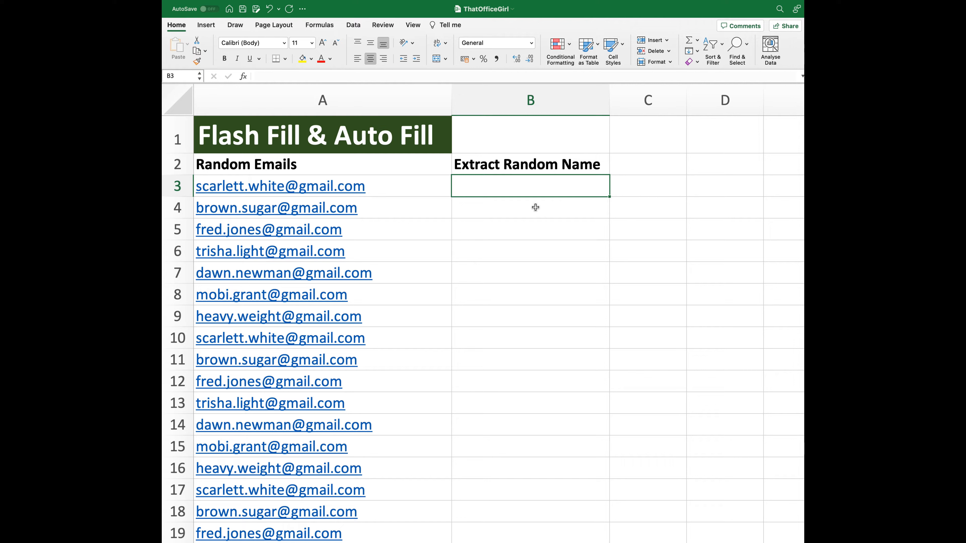
Step: Look through the list of random email addresses in column A
{"action": "left_click", "coordinate": [417, 171]}
{"action": "left_click_drag", "start_coordinate": [417, 172], "coordinate": [382, 513]}
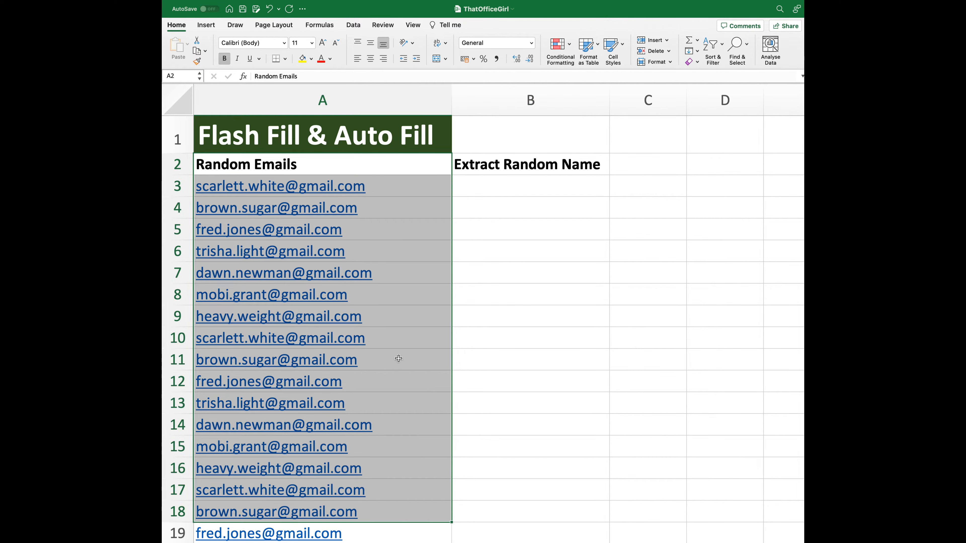
{"action": "left_click", "coordinate": [499, 339]}
{"action": "scroll", "coordinate": [496, 348], "scroll_direction": "down", "scroll_amount": 5}
{"action": "scroll", "coordinate": [496, 348], "scroll_direction": "down", "scroll_amount": 5}
{"action": "scroll", "coordinate": [494, 347], "scroll_direction": "up", "scroll_amount": 10}
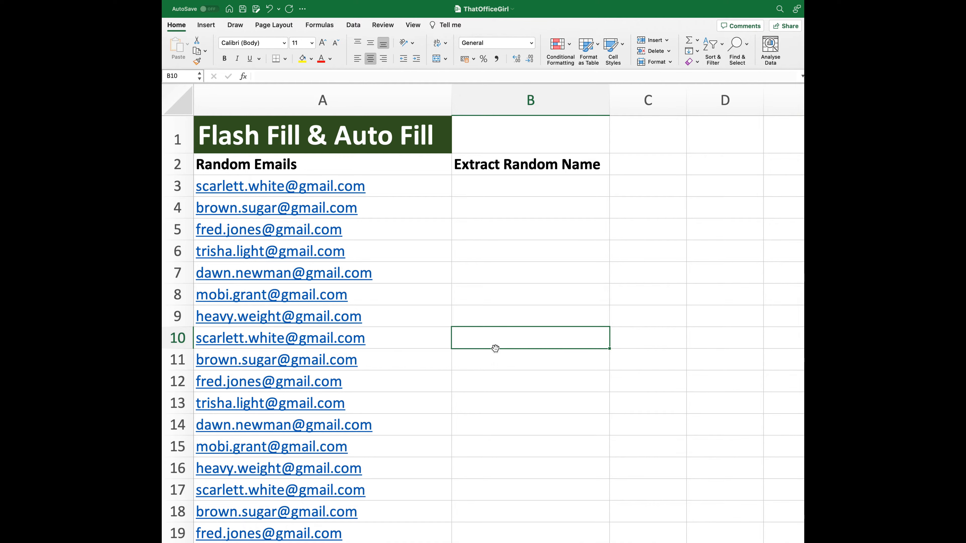
{"action": "scroll", "coordinate": [495, 348], "scroll_direction": "down", "scroll_amount": 1}
{"action": "scroll", "coordinate": [495, 348], "scroll_direction": "up", "scroll_amount": 1}
Step: Enter the lowercase first and last names from the first two email addresses in B3 and B4, separated by a space
{"action": "left_click", "coordinate": [501, 191]}
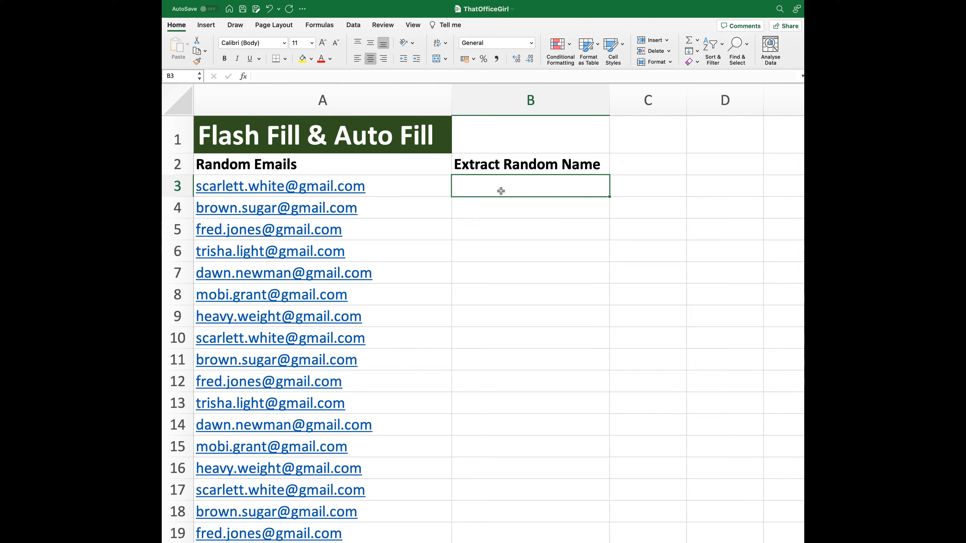
{"action": "type", "text": "sca"}
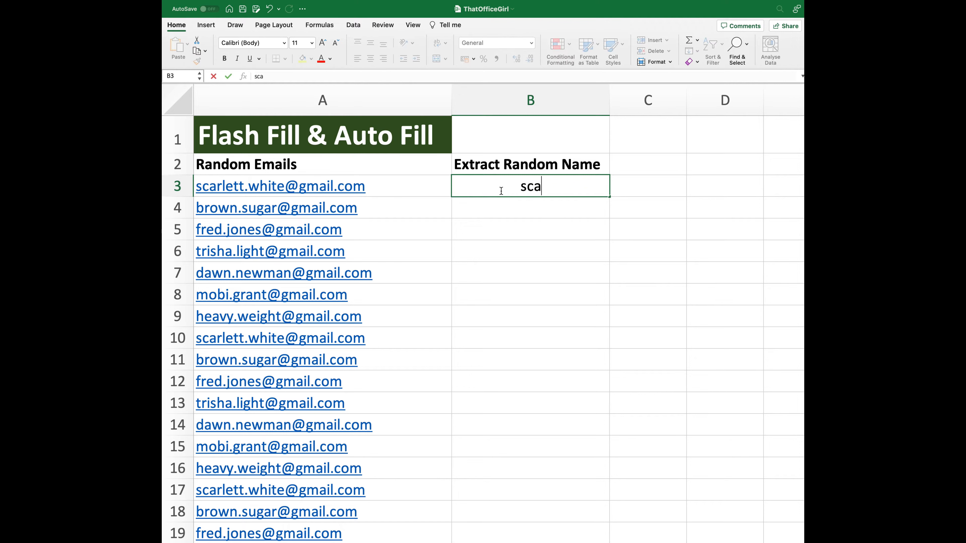
{"action": "type", "text": "rlett white"}
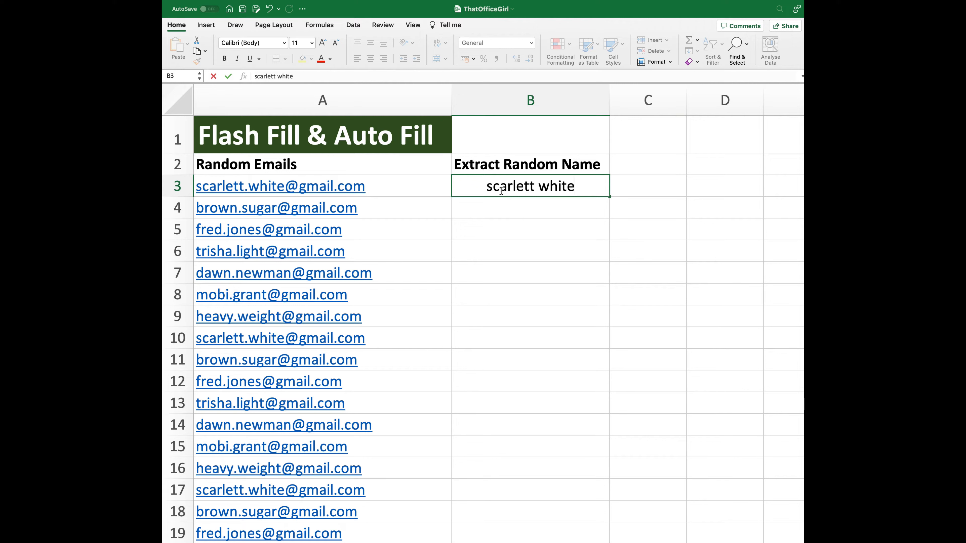
{"action": "key", "text": "Return"}
{"action": "type", "text": "brow"}
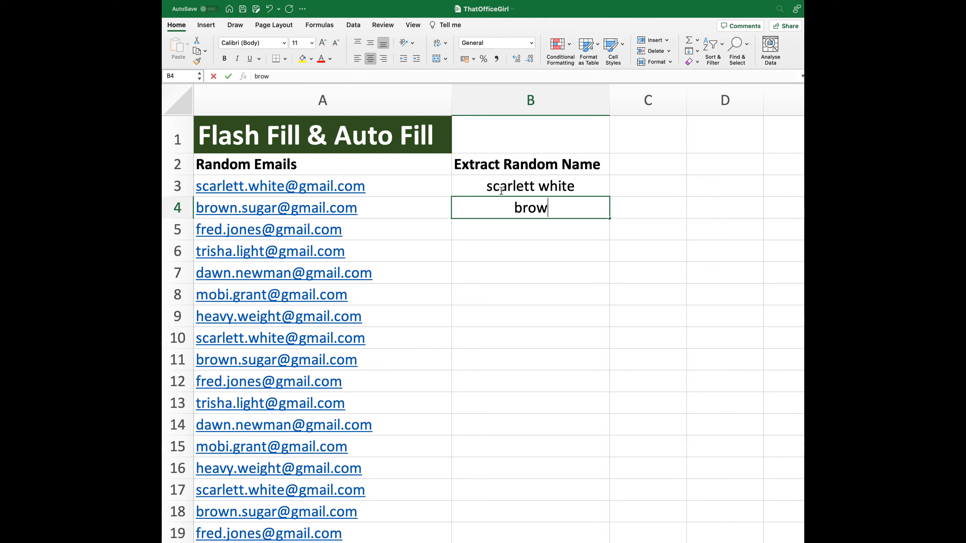
{"action": "type", "text": "n sugar"}
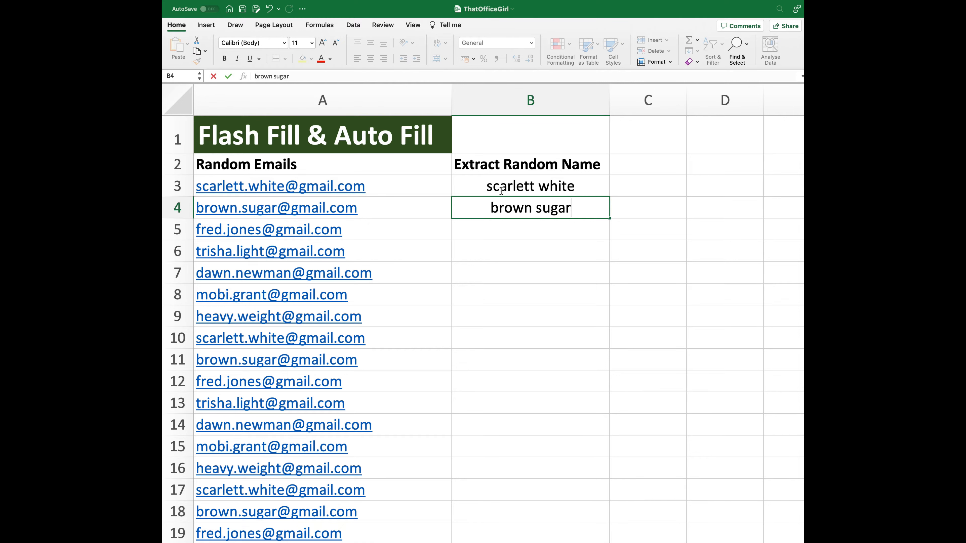
{"action": "key", "text": "Return"}
Step: Flash Fill the Extract Random Name column from B3 down alongside the email list
{"action": "left_click", "coordinate": [530, 189]}
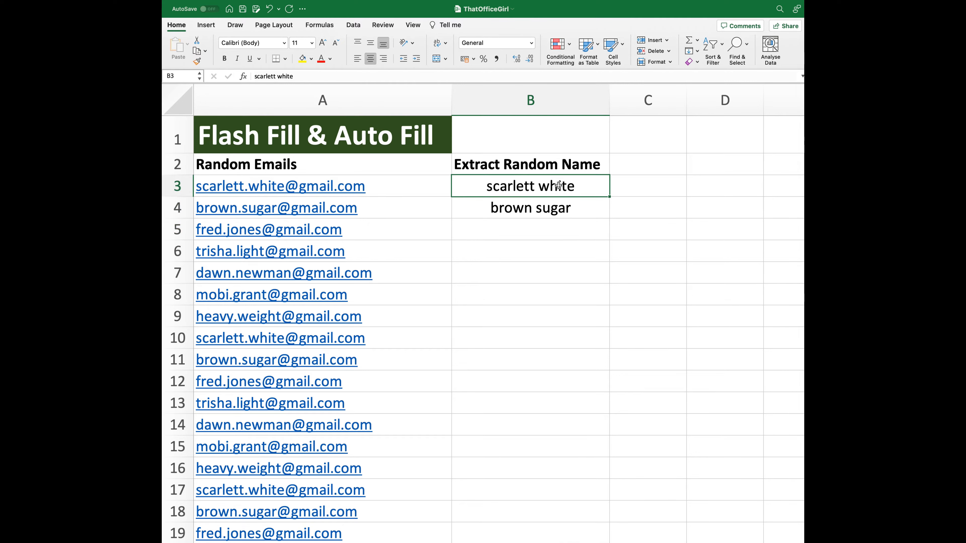
{"action": "left_click_drag", "start_coordinate": [561, 186], "coordinate": [608, 514]}
{"action": "left_click_drag", "start_coordinate": [609, 514], "coordinate": [609, 514]}
{"action": "scroll", "coordinate": [602, 147], "scroll_direction": "up", "scroll_amount": 5}
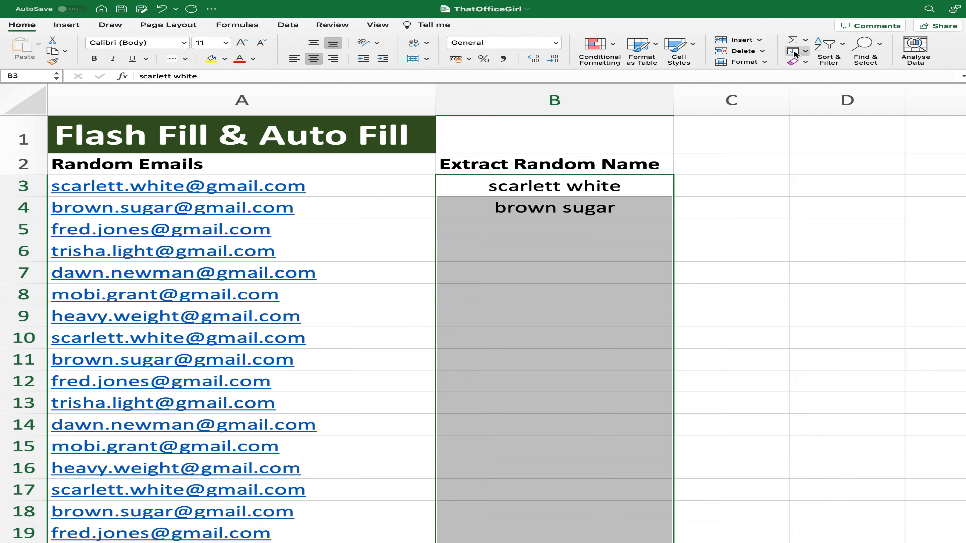
{"action": "left_click", "coordinate": [805, 53]}
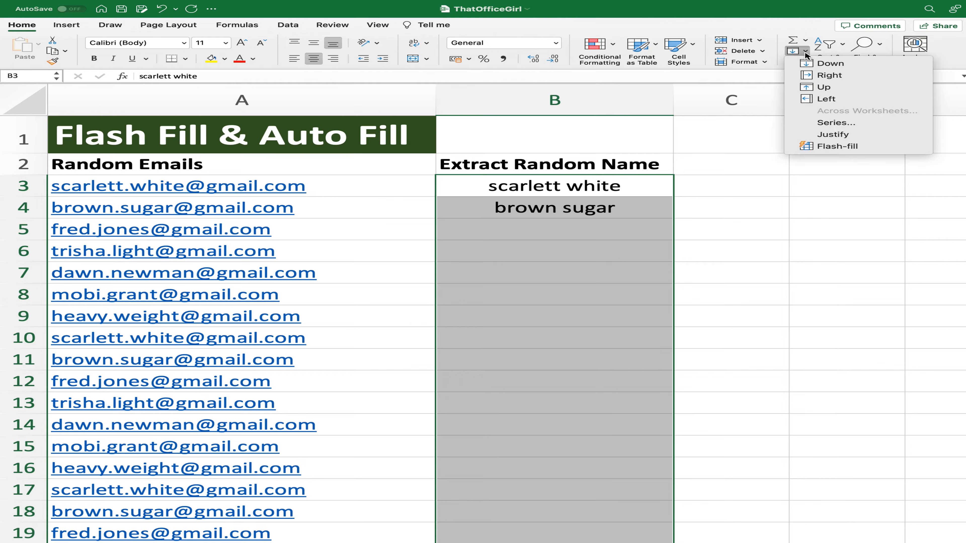
{"action": "left_click", "coordinate": [833, 146]}
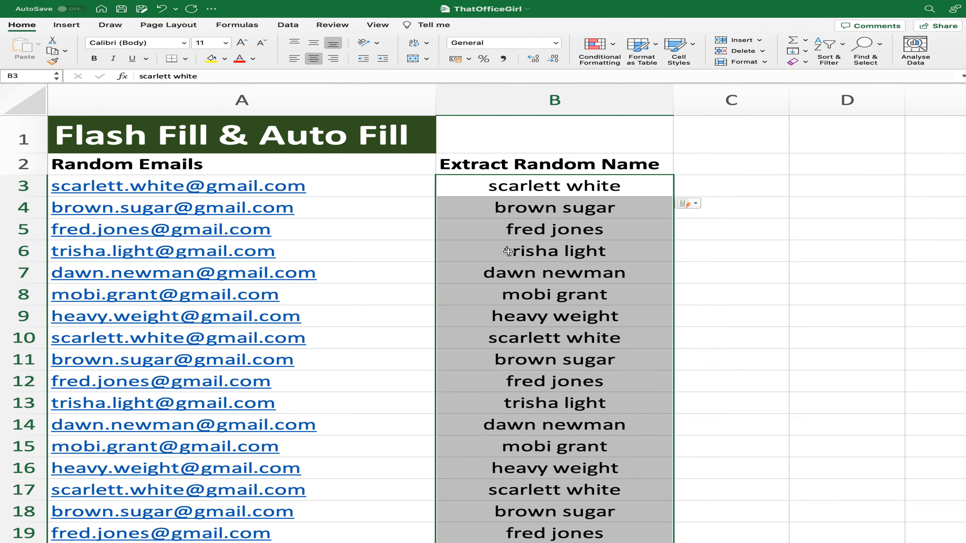
Step: Compare the extracted names in column B with the email addresses in column A
{"action": "scroll", "coordinate": [532, 214], "scroll_direction": "down", "scroll_amount": 5}
{"action": "scroll", "coordinate": [532, 213], "scroll_direction": "up", "scroll_amount": 5}
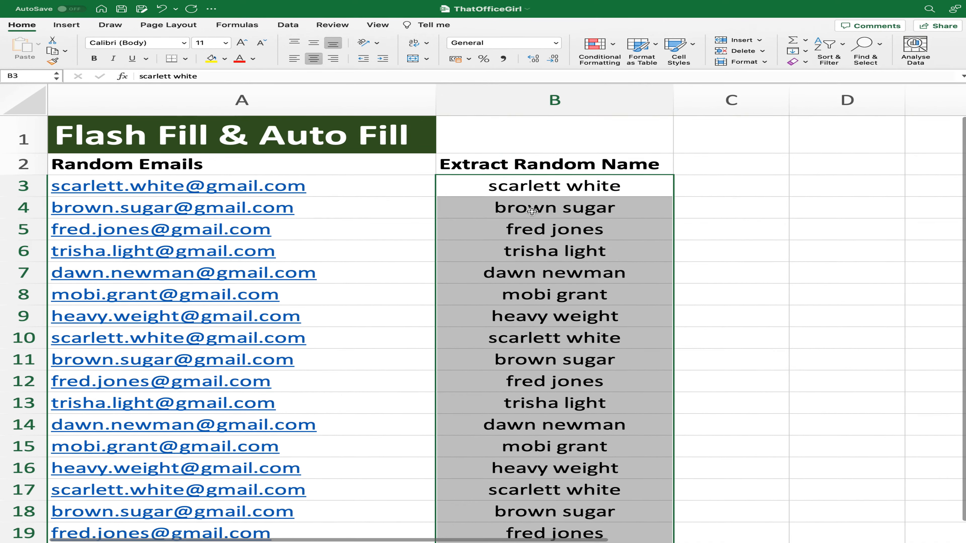
{"action": "scroll", "coordinate": [532, 201], "scroll_direction": "down", "scroll_amount": 1}
{"action": "left_click", "coordinate": [533, 195]}
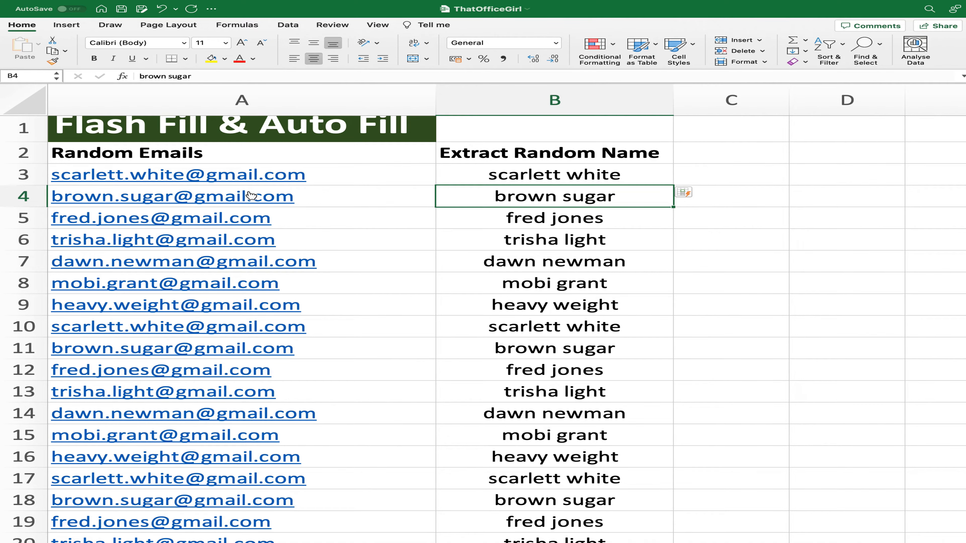
{"action": "scroll", "coordinate": [560, 263], "scroll_direction": "down", "scroll_amount": 5}
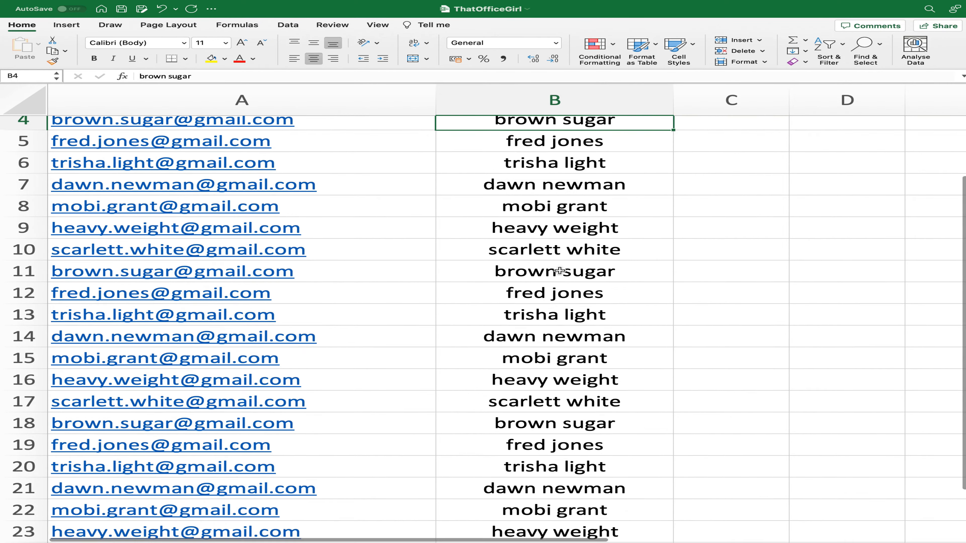
{"action": "scroll", "coordinate": [557, 268], "scroll_direction": "up", "scroll_amount": 10}
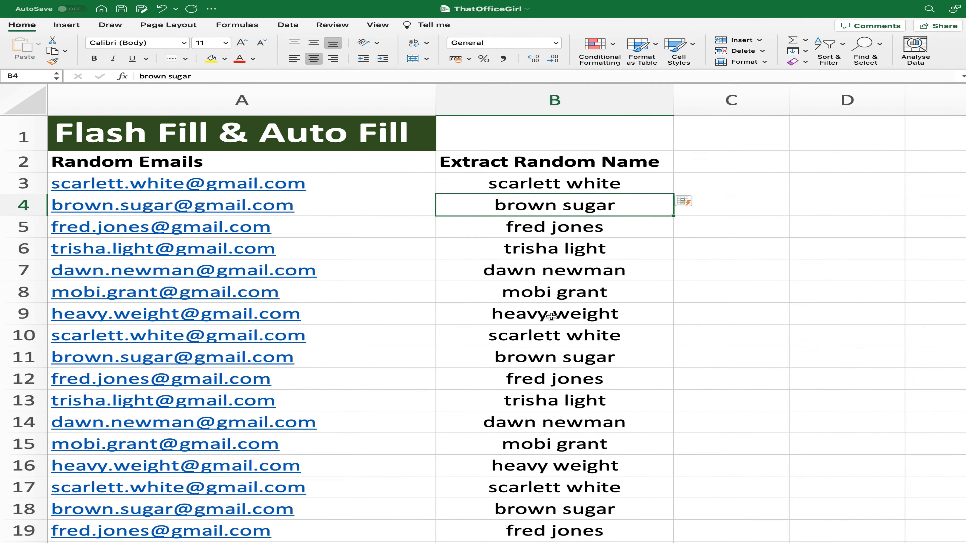
{"action": "left_click", "coordinate": [603, 181]}
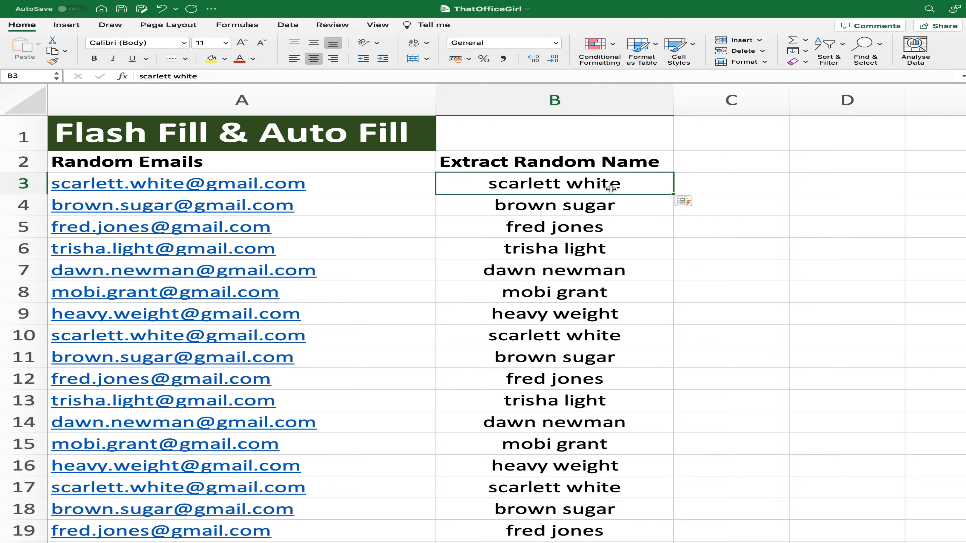
{"action": "key", "text": "Up"}
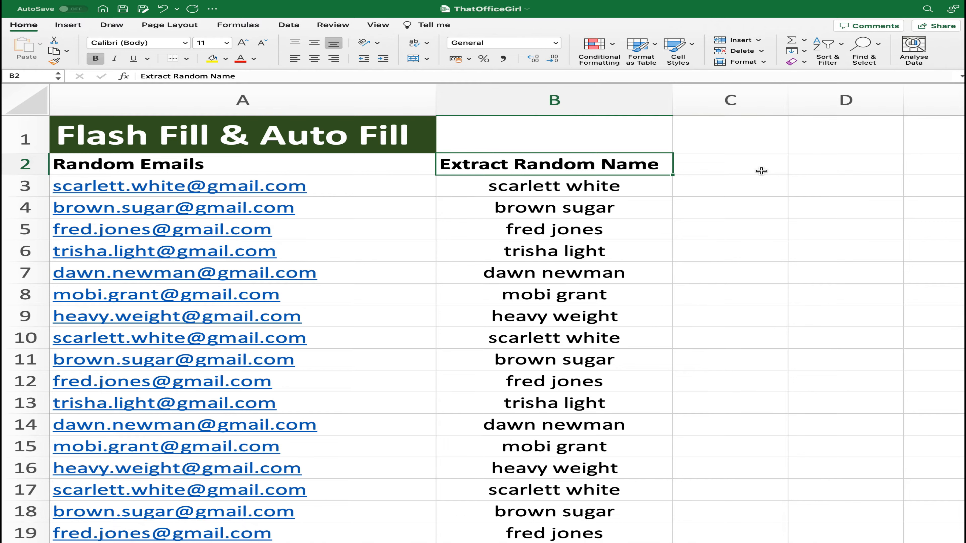
Step: Enter 1 in D2 and 2 in D3, and auto fill the number series down to D11
{"action": "scroll", "coordinate": [761, 171], "scroll_direction": "right", "scroll_amount": 3}
{"action": "left_click", "coordinate": [702, 164]}
{"action": "type", "text": "1"}
{"action": "key", "text": "Return"}
{"action": "type", "text": "2"}
{"action": "key", "text": "Return"}
{"action": "left_click_drag", "start_coordinate": [698, 164], "coordinate": [710, 368]}
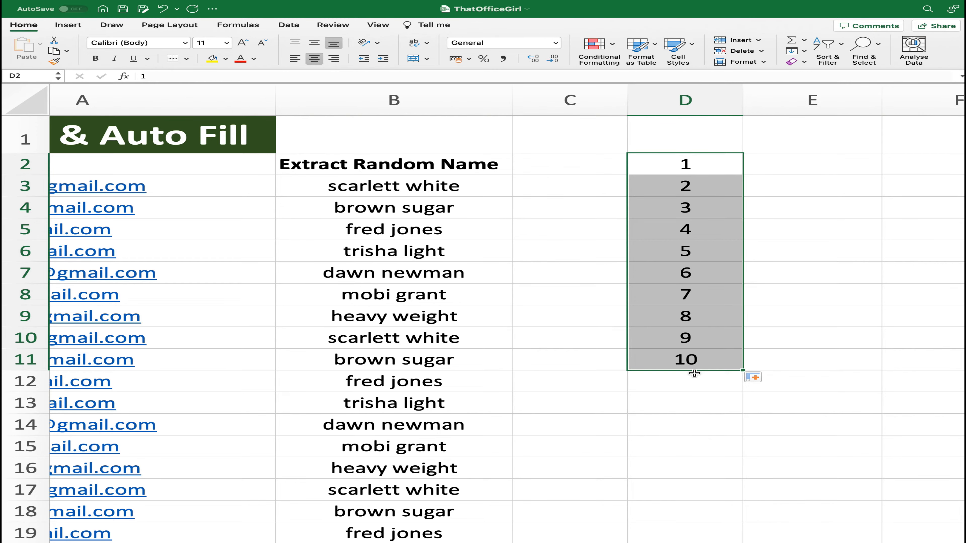
Step: Enter the dates 09/08/2023 in E2 and 10/08/2023 in E3, and auto fill the series down to E11
{"action": "left_click", "coordinate": [768, 168]}
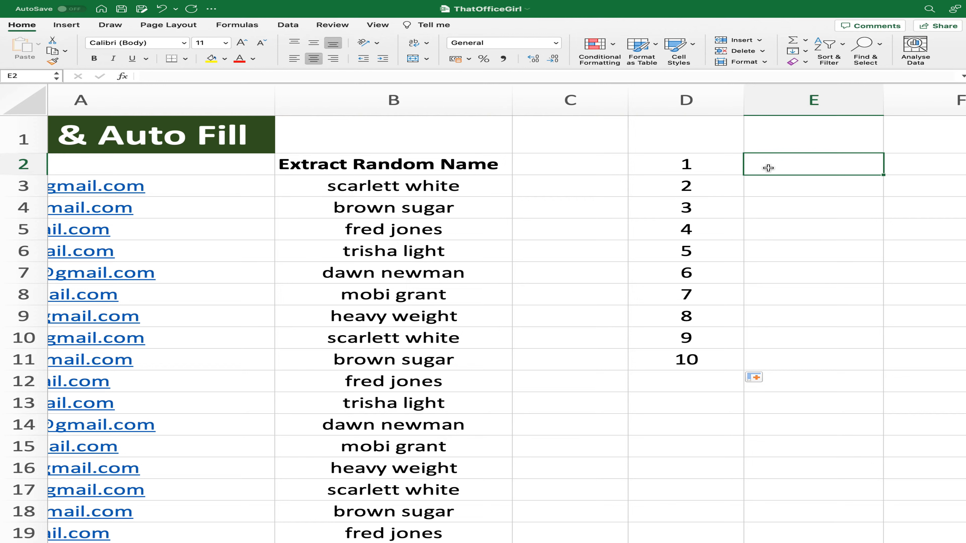
{"action": "left_click", "coordinate": [767, 181]}
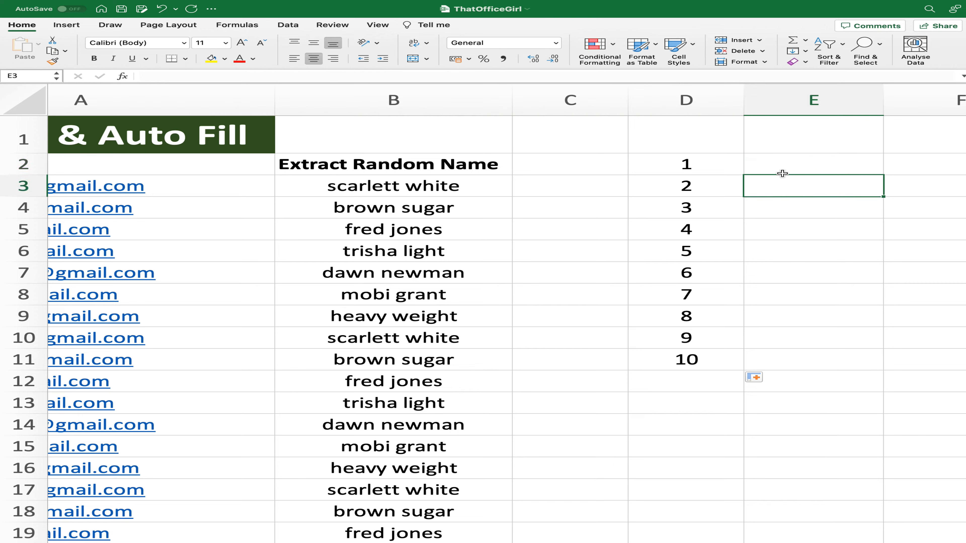
{"action": "left_click", "coordinate": [788, 167]}
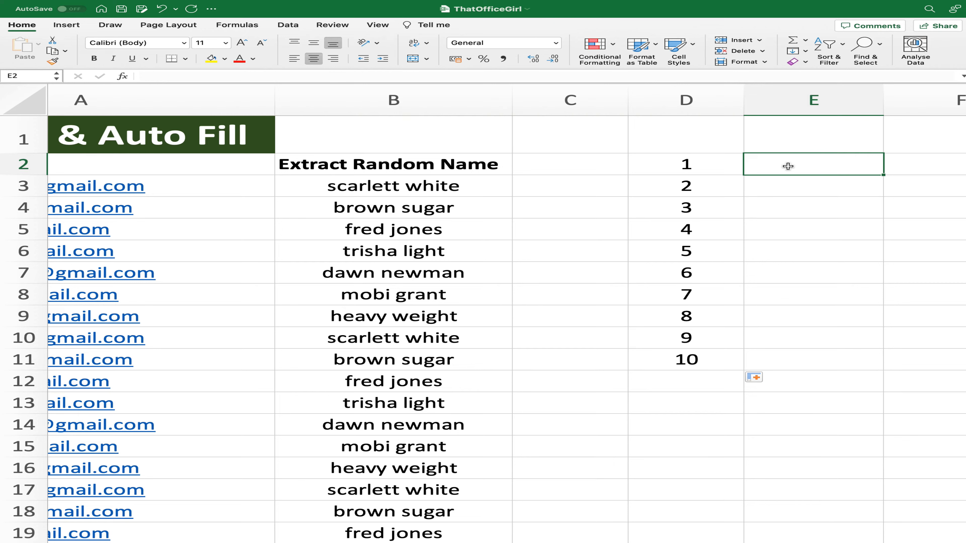
{"action": "type", "text": "09/08/2023"}
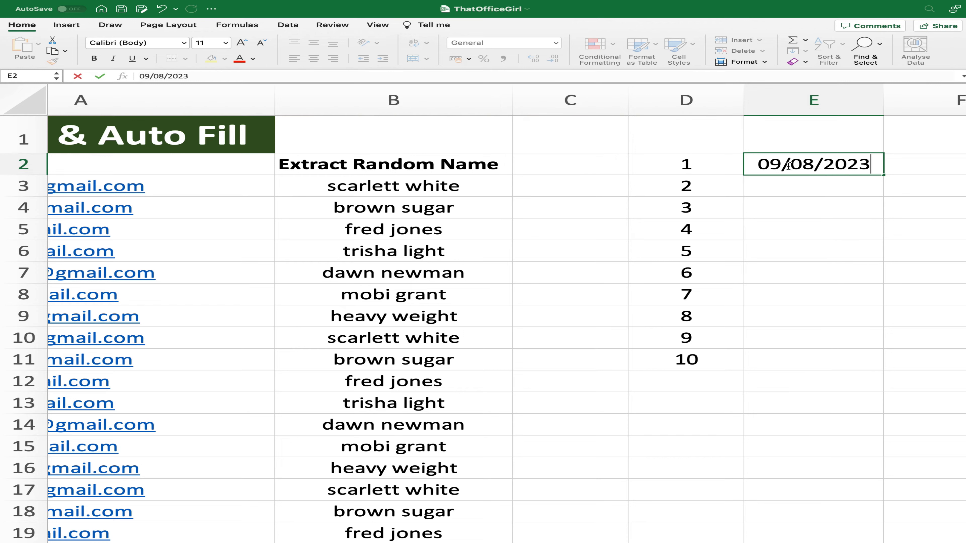
{"action": "key", "text": "Return"}
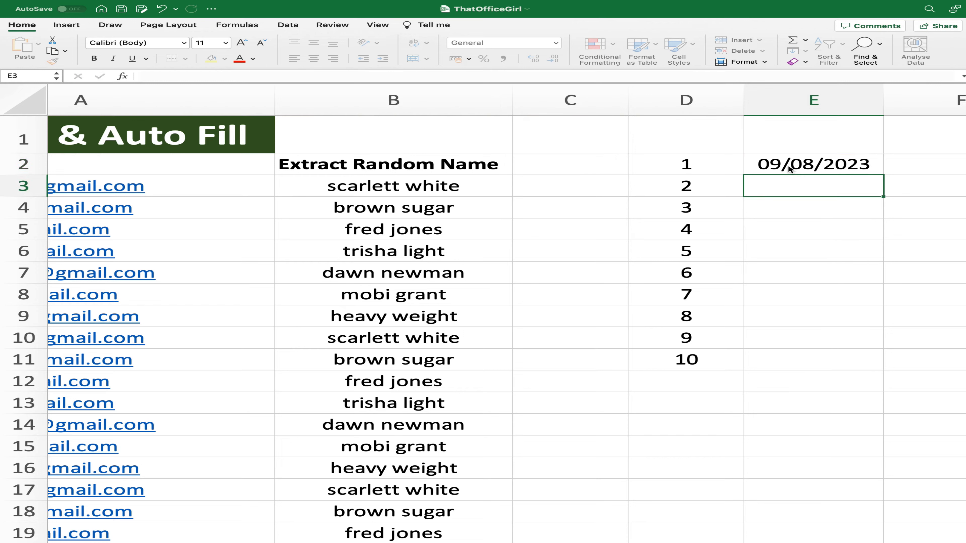
{"action": "type", "text": "10/08"}
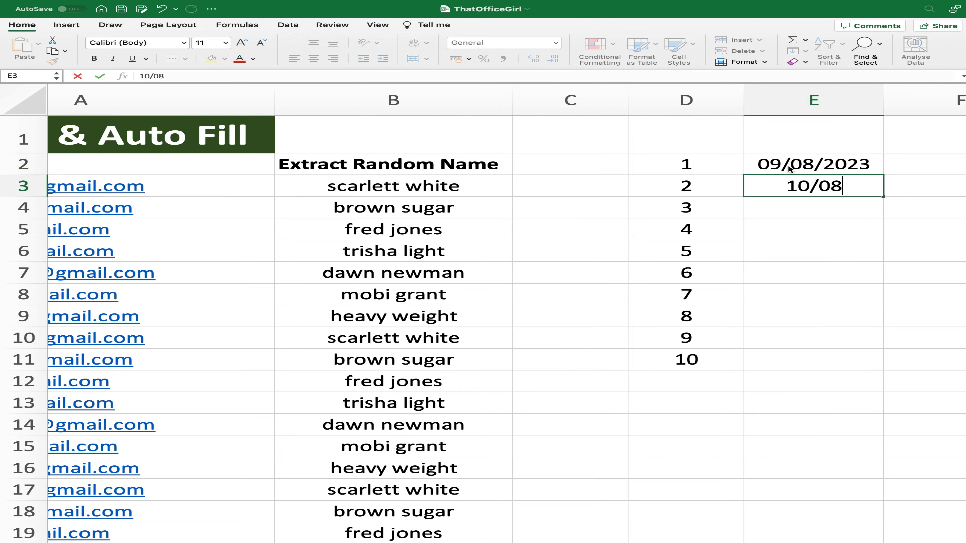
{"action": "type", "text": "/2023"}
{"action": "left_click", "coordinate": [812, 159]}
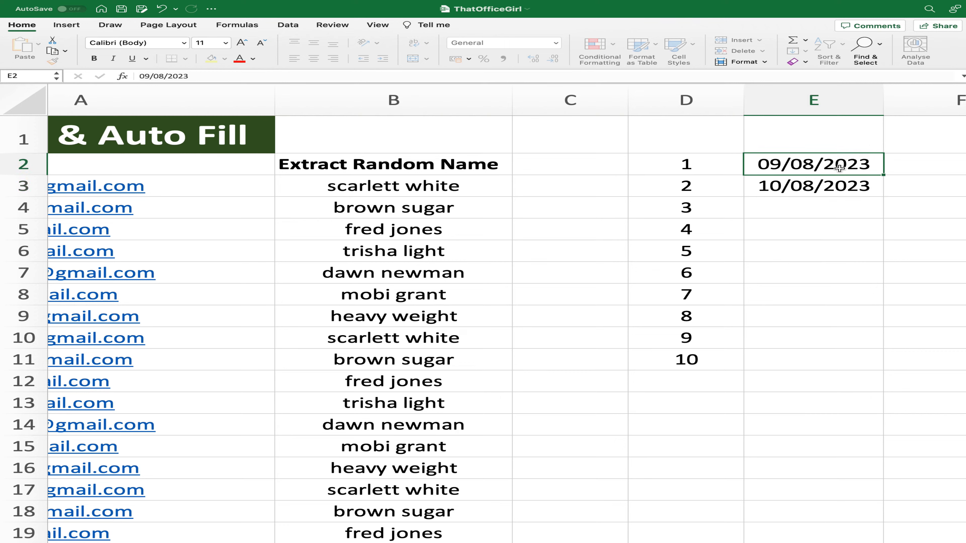
{"action": "mouse_move", "coordinate": [869, 170]}
{"action": "left_mouse_down"}
{"action": "mouse_move", "coordinate": [871, 380]}
{"action": "mouse_move", "coordinate": [865, 373]}
{"action": "mouse_move", "coordinate": [874, 372]}
{"action": "left_mouse_up"}
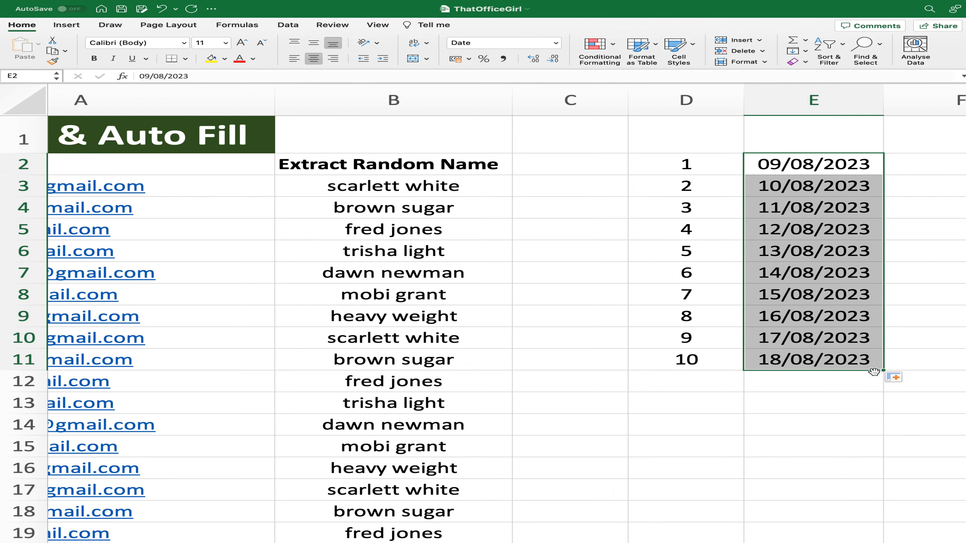
{"action": "left_click", "coordinate": [765, 162]}
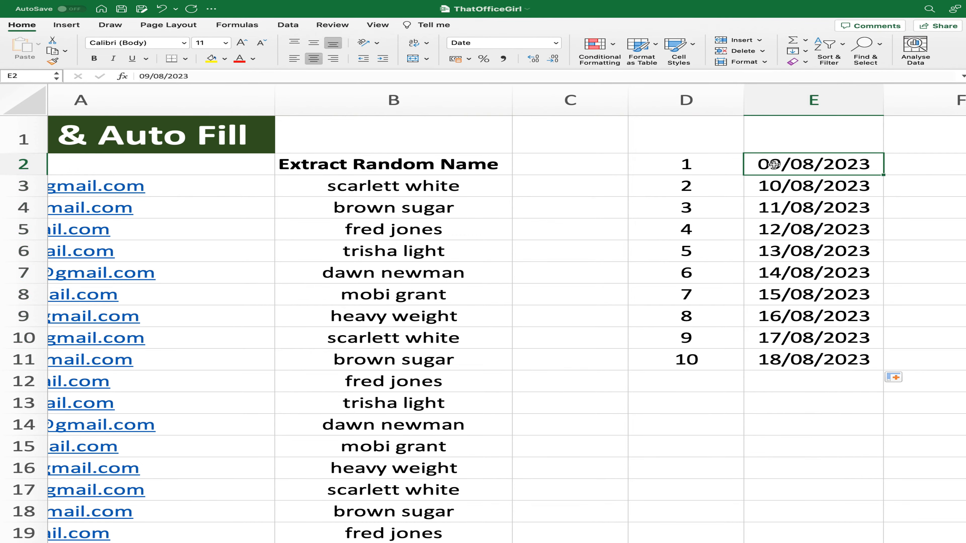
{"action": "scroll", "coordinate": [774, 164], "scroll_direction": "right", "scroll_amount": 5}
{"action": "scroll", "coordinate": [774, 164], "scroll_direction": "right", "scroll_amount": 5}
{"action": "scroll", "coordinate": [799, 162], "scroll_direction": "left", "scroll_amount": 7}
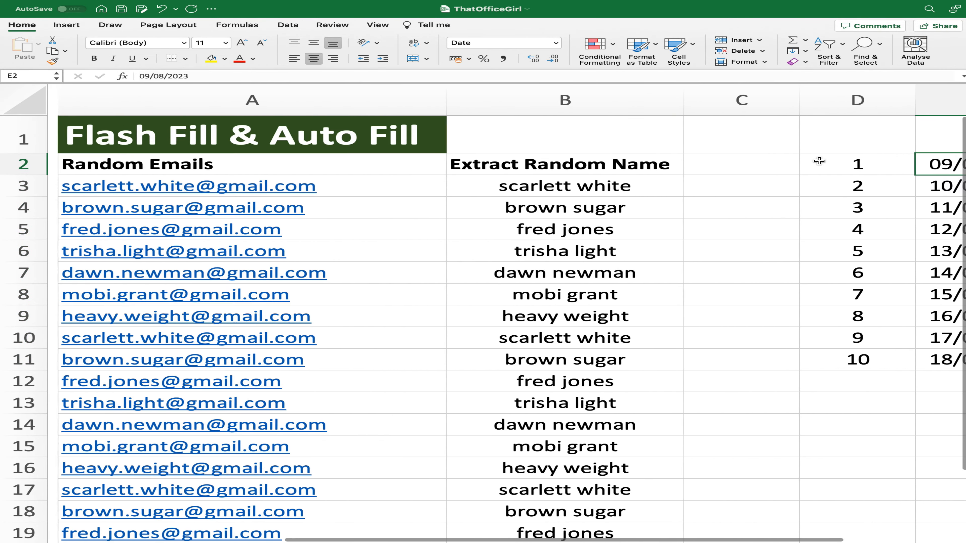
{"action": "scroll", "coordinate": [819, 161], "scroll_direction": "left", "scroll_amount": 2}
{"action": "key", "text": "Down"}
{"action": "key", "text": "Down"}
{"action": "key", "text": "Down"}
{"action": "key", "text": "Down"}
{"action": "key", "text": "Down"}
{"action": "key", "text": "Down"}
{"action": "key", "text": "Down"}
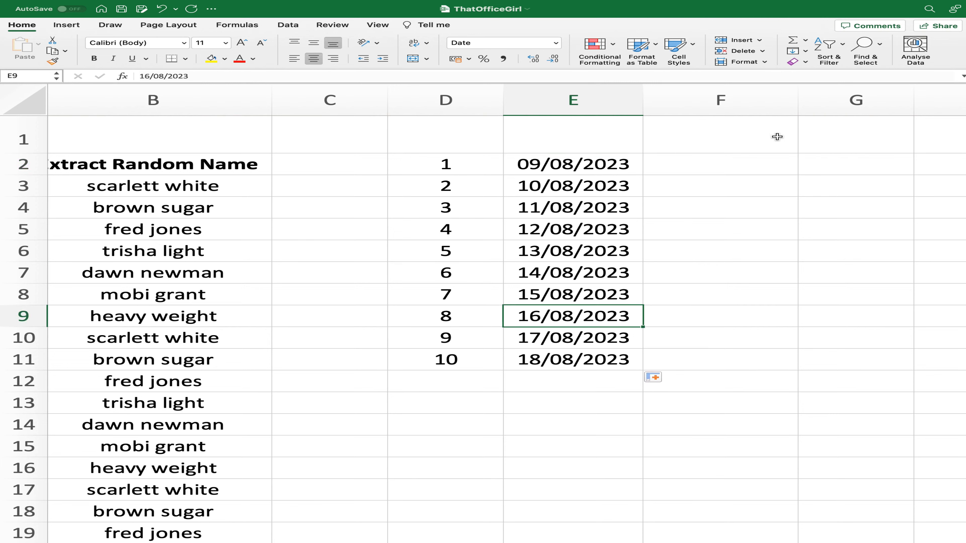
Step: Enter the single date 09/08/2023 in F2 and auto fill consecutive dates down to F11
{"action": "left_click", "coordinate": [668, 189]}
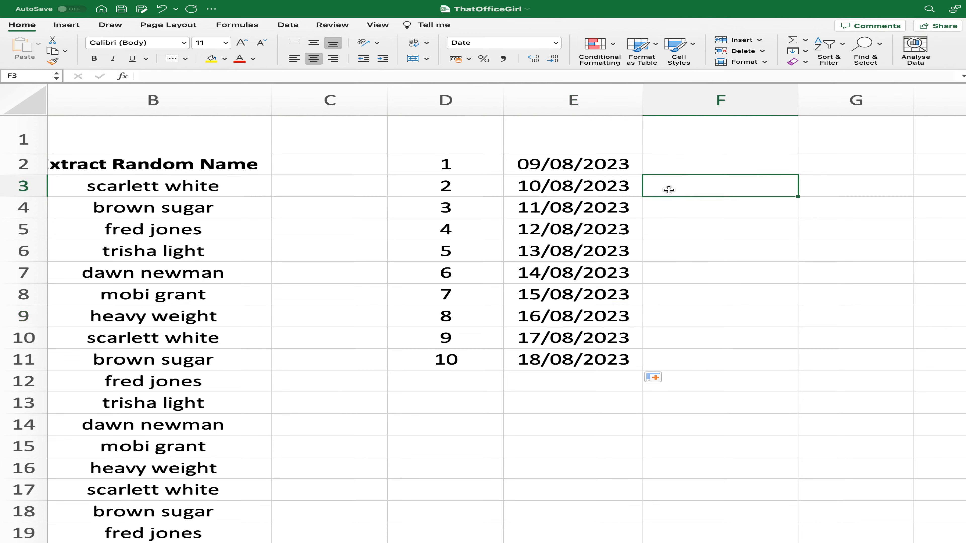
{"action": "left_click", "coordinate": [684, 164]}
{"action": "type", "text": "09"}
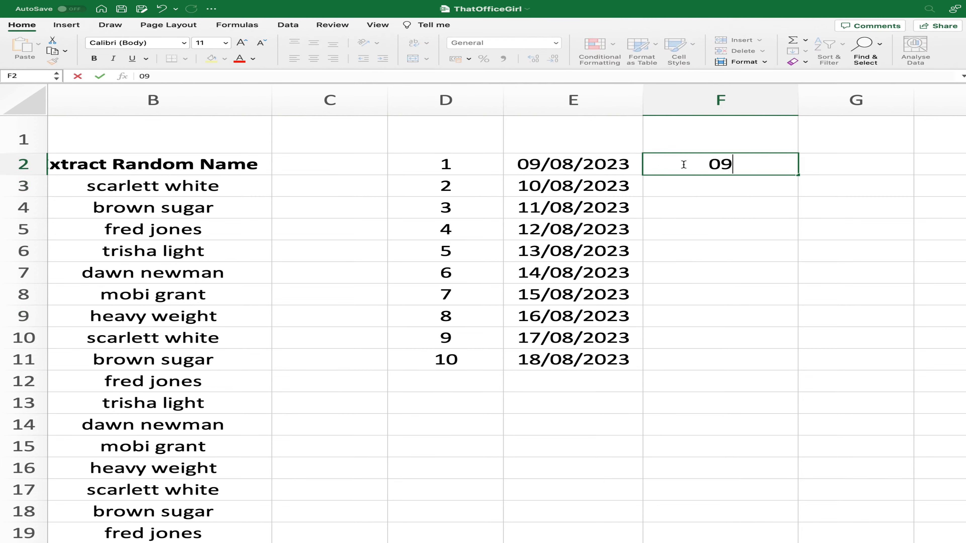
{"action": "type", "text": "/08/2023"}
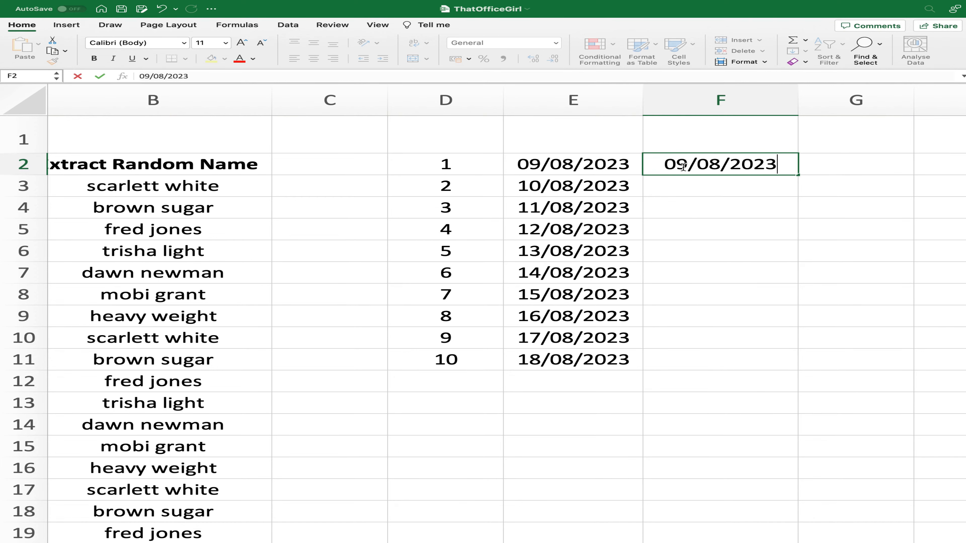
{"action": "key", "text": "Return"}
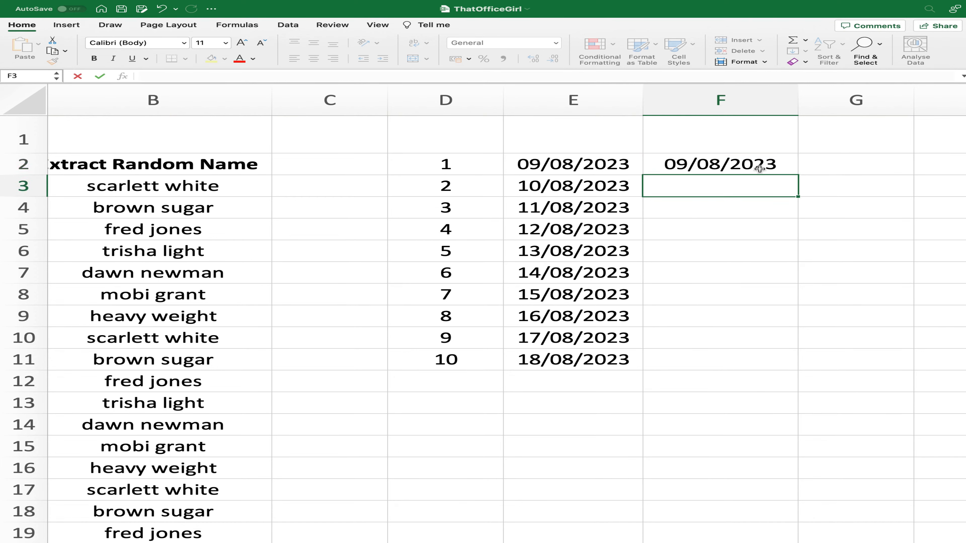
{"action": "left_click", "coordinate": [791, 171]}
{"action": "left_click_drag", "start_coordinate": [798, 175], "coordinate": [800, 364]}
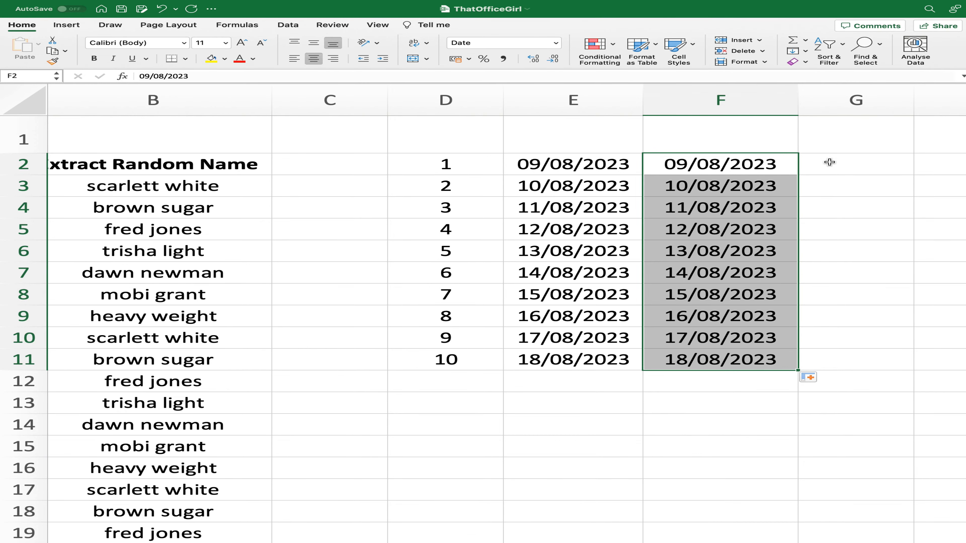
Step: Enter 5 in both G2 and G3, and auto fill the repeated number down to G11
{"action": "left_click", "coordinate": [829, 171]}
{"action": "type", "text": "5"}
{"action": "key", "text": "Return"}
{"action": "type", "text": "5"}
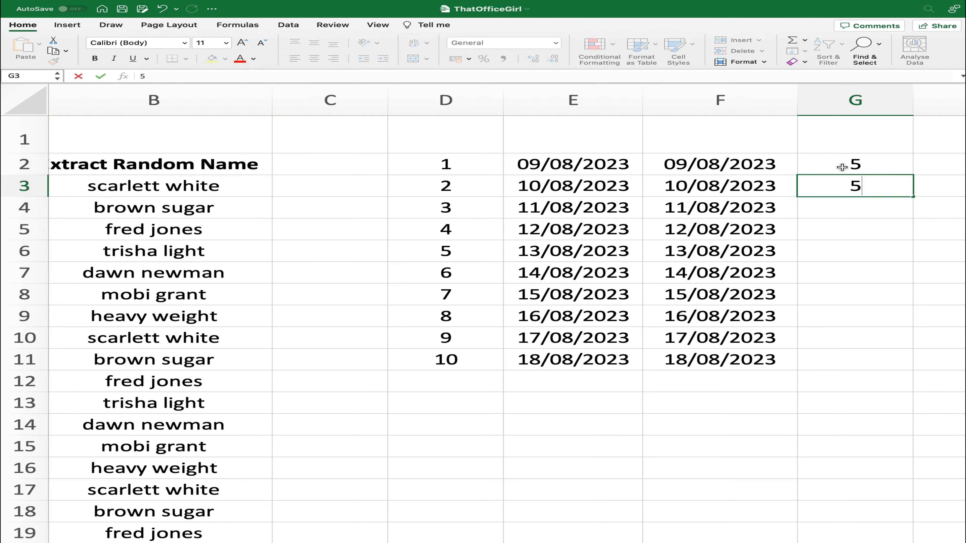
{"action": "left_click_drag", "start_coordinate": [842, 167], "coordinate": [909, 361]}
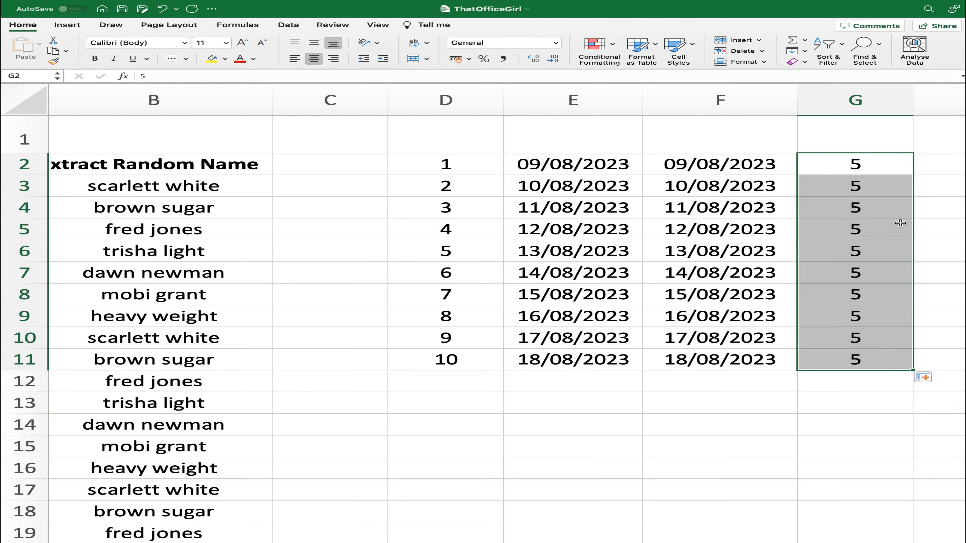
{"action": "left_click", "coordinate": [687, 406]}
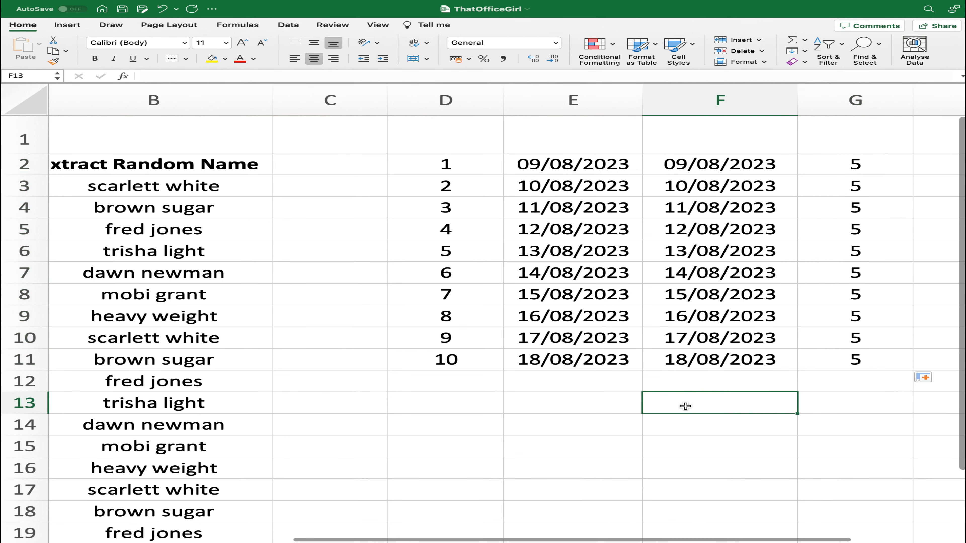